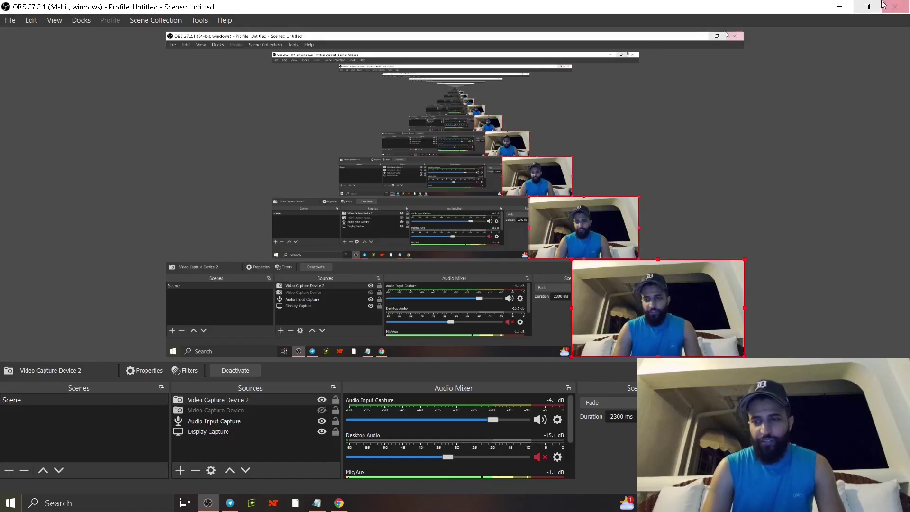
Step: Minimize OBS Studio to bring the TradingView ETHUSD daily chart in Chrome into view
click(837, 6)
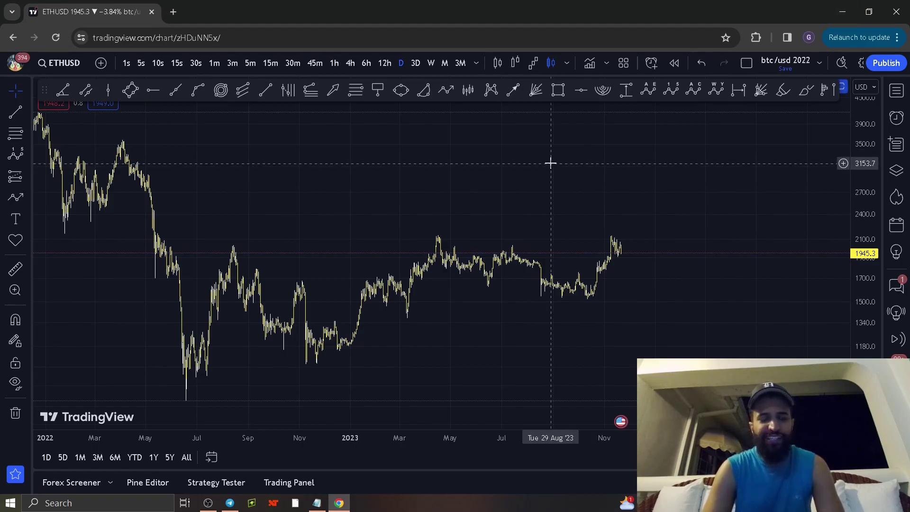
Step: Frame ETHUSD from mid-2021 to late 2023 and add a horizontal ray at 2136 from early 2022
scroll(503, 177, down, 3)
scroll(503, 177, down, 2)
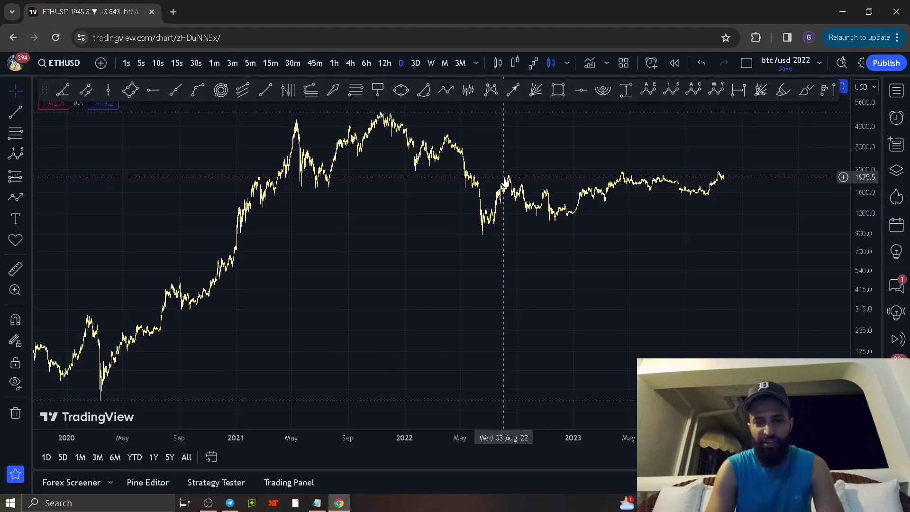
scroll(500, 179, up, 3)
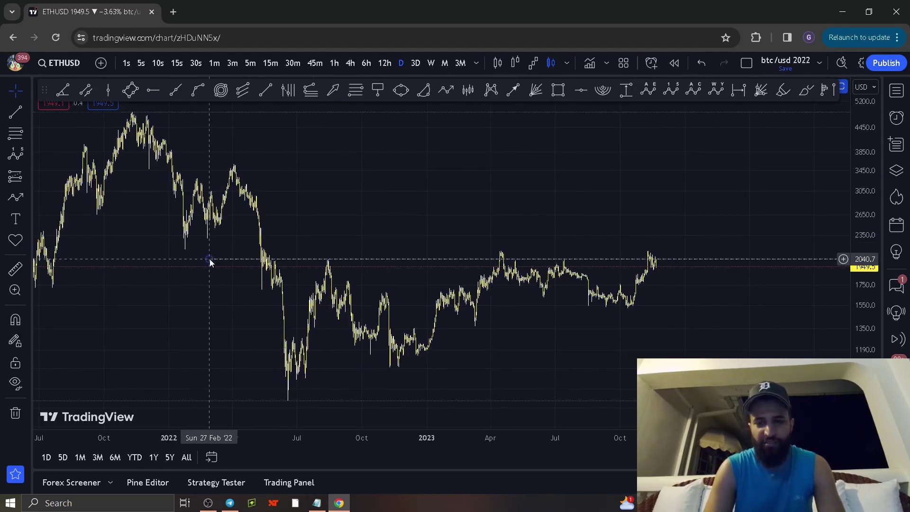
click(172, 252)
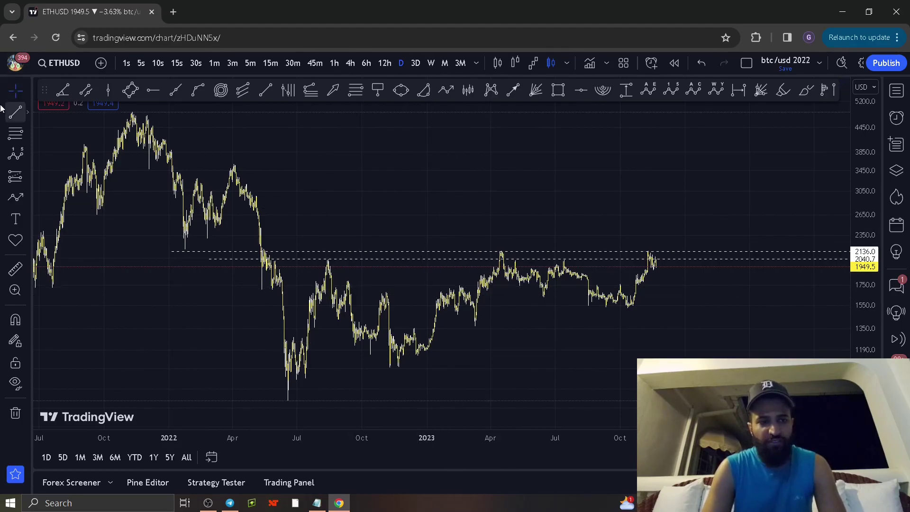
Step: Draw a rising trendline from the June 2022 low to past the October 2023 low
click(15, 111)
click(281, 399)
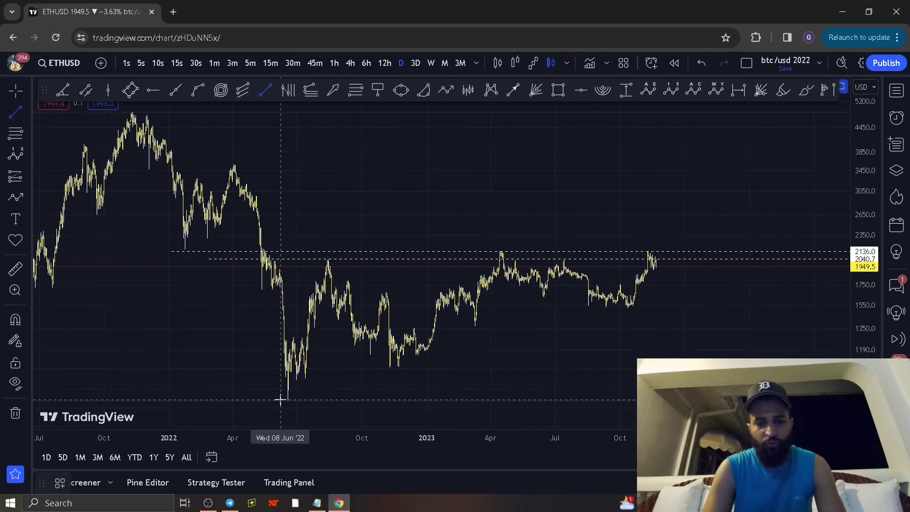
click(785, 257)
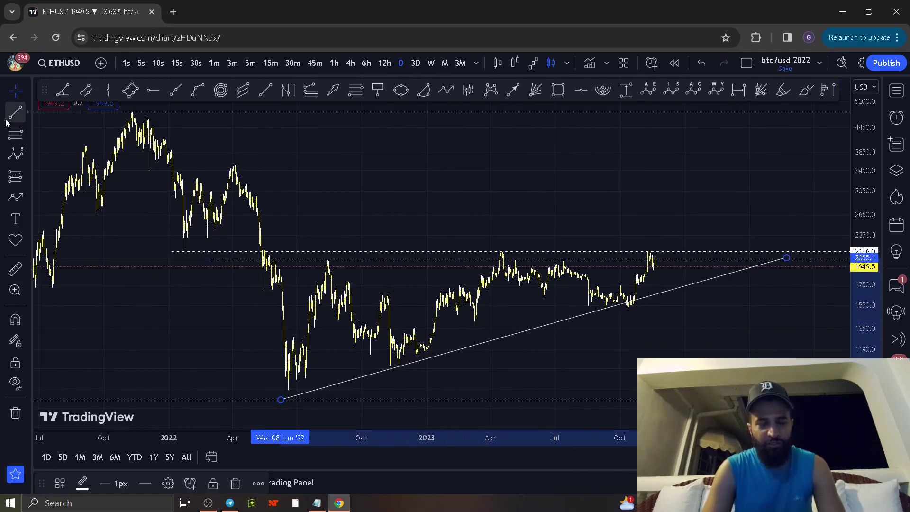
Step: Draw a vertical line from 2136 to the October 2022 low, then shift it right, reaching 4252
click(15, 112)
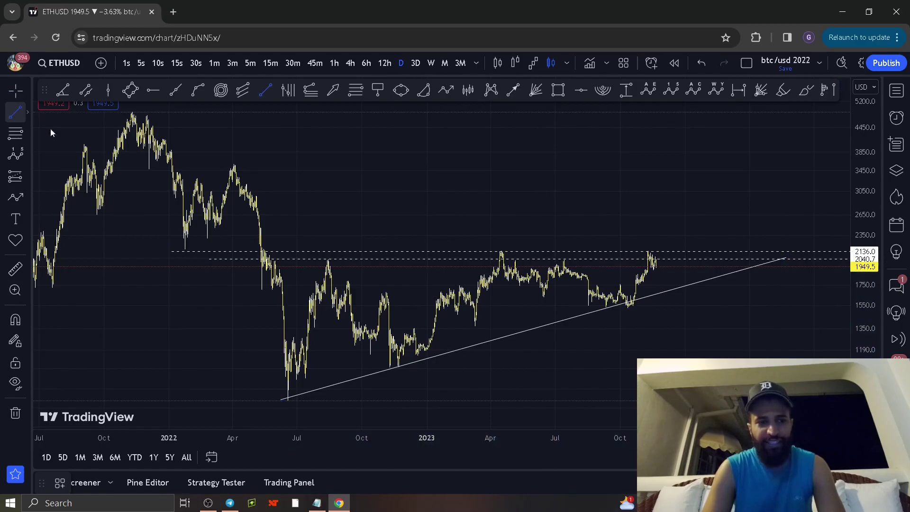
click(374, 251)
click(371, 372)
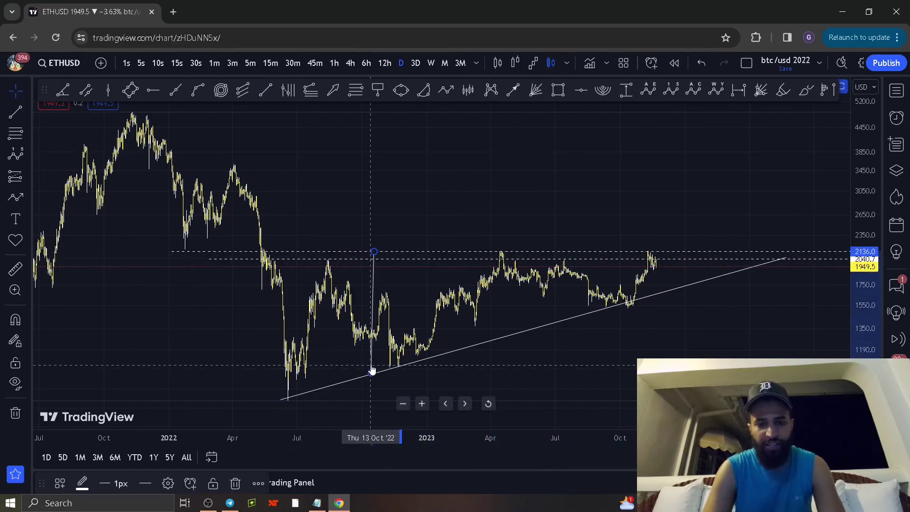
mouse_move(371, 368)
mouse_down()
mouse_move(573, 268)
mouse_move(676, 241)
mouse_move(675, 256)
mouse_up()
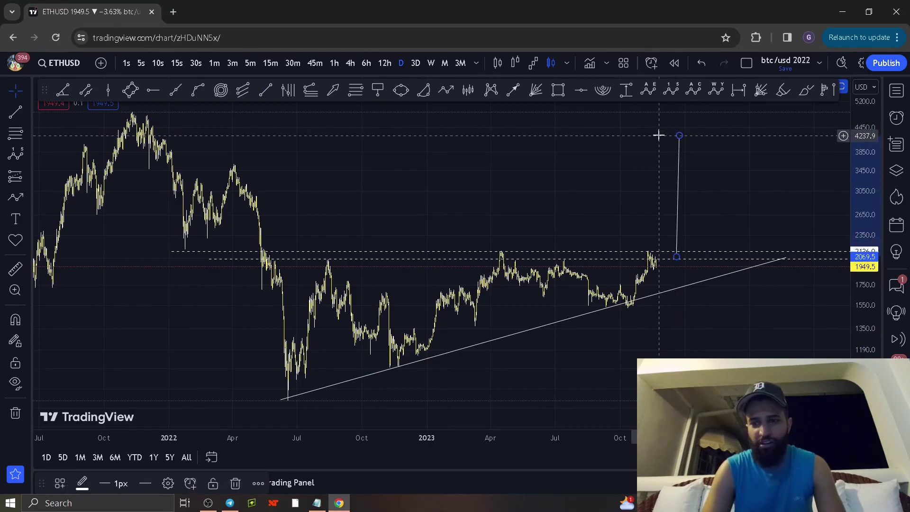
key(alt+f)
click(484, 256)
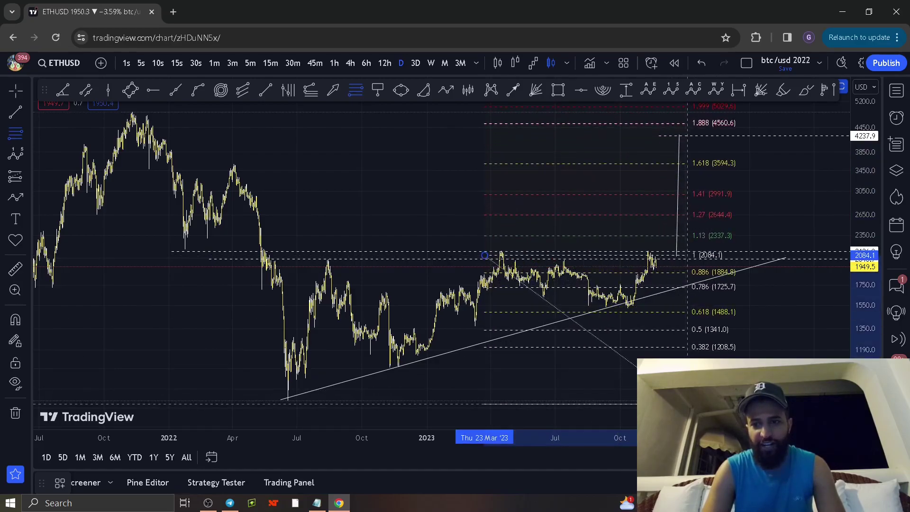
key(Escape)
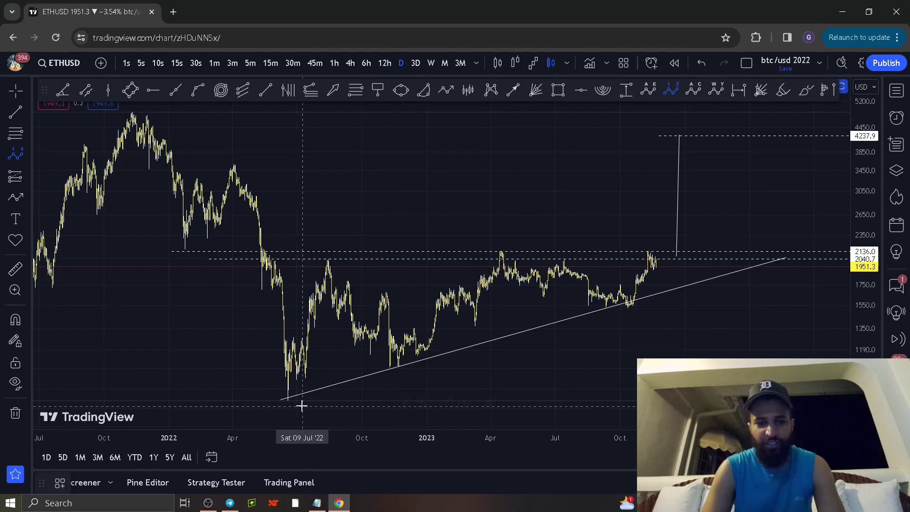
Step: Mark a small green 1–5 impulse from the June 2022 low to the August 2022 high
click(285, 397)
click(292, 339)
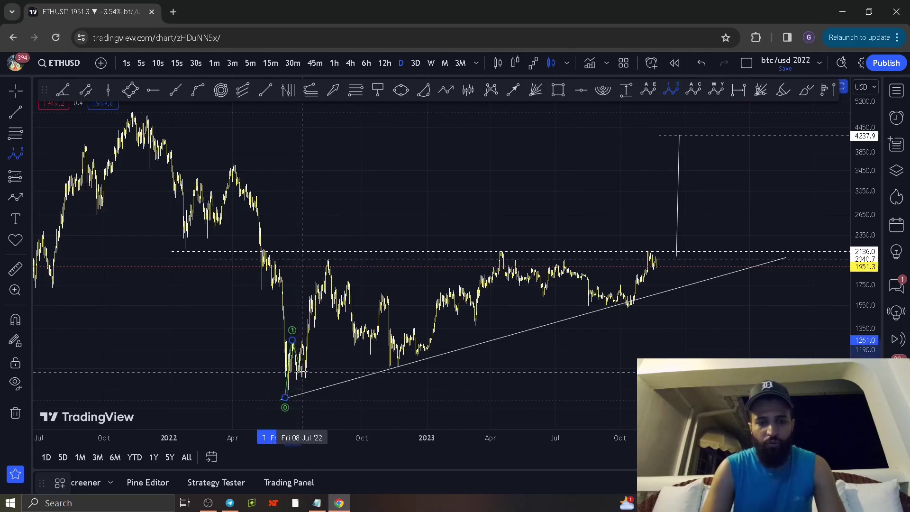
click(302, 372)
click(311, 287)
click(317, 316)
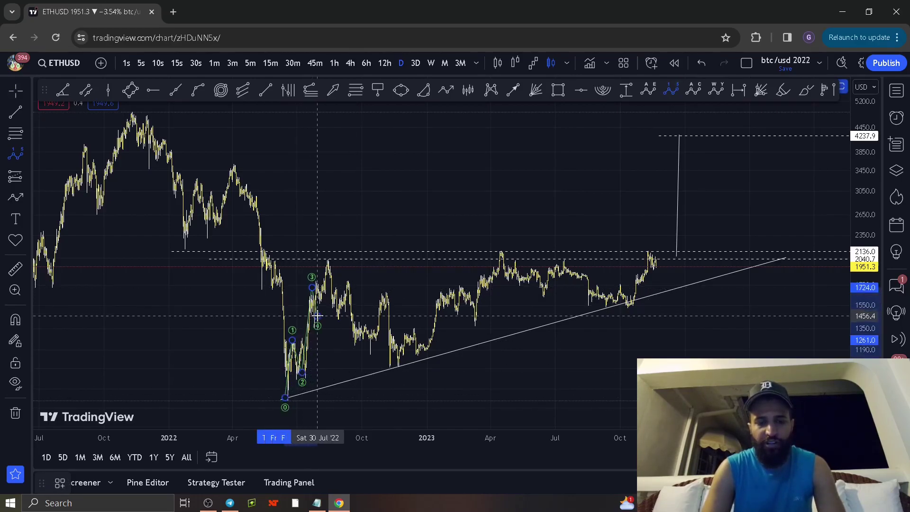
click(329, 261)
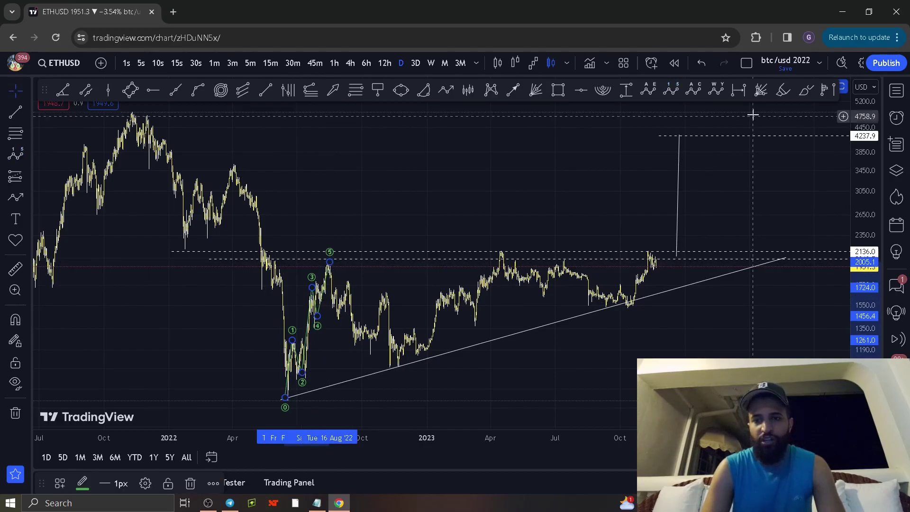
Step: Draw a larger green 1–5 impulse from the June 2022 low: wave 3 ~3640, wave 4 ~2158, wave 5 ~4435
click(675, 92)
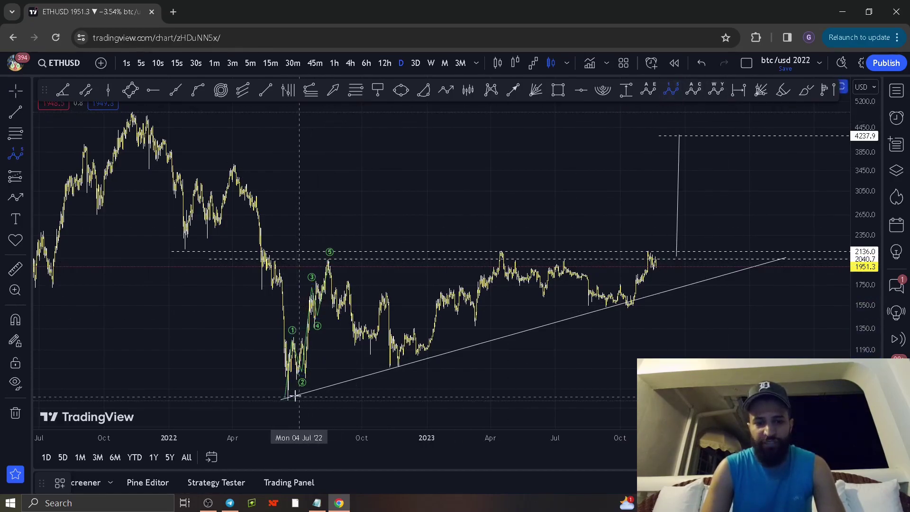
click(277, 400)
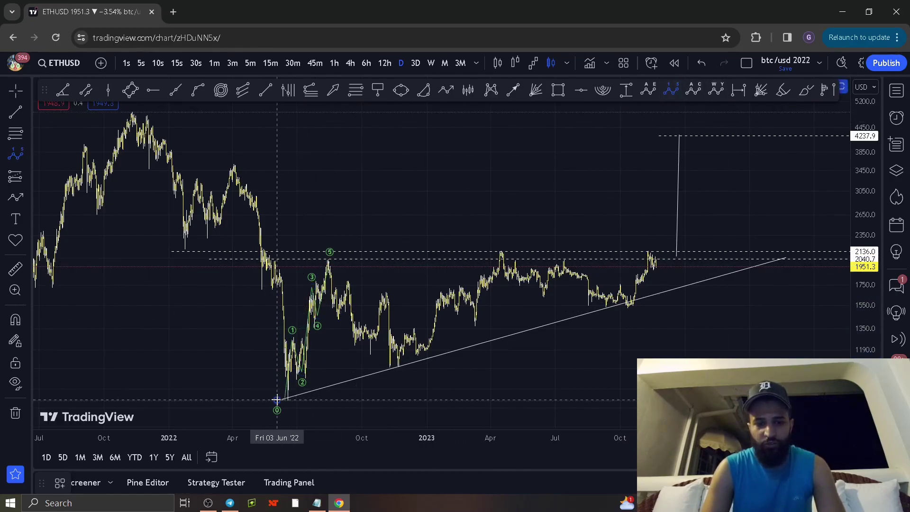
click(335, 257)
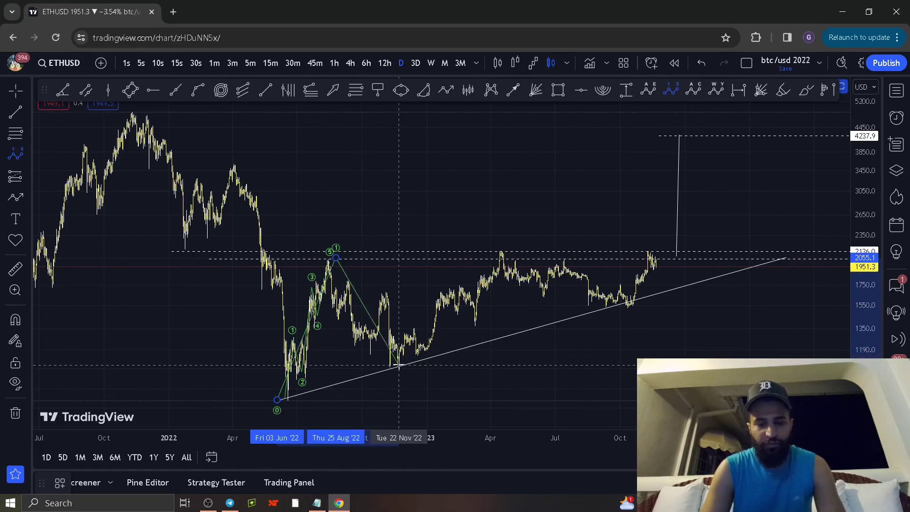
click(399, 365)
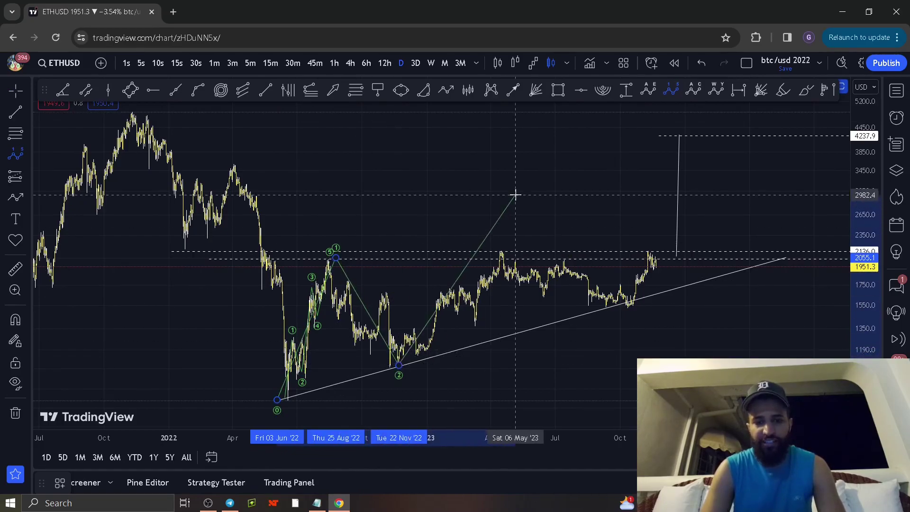
click(646, 162)
click(698, 250)
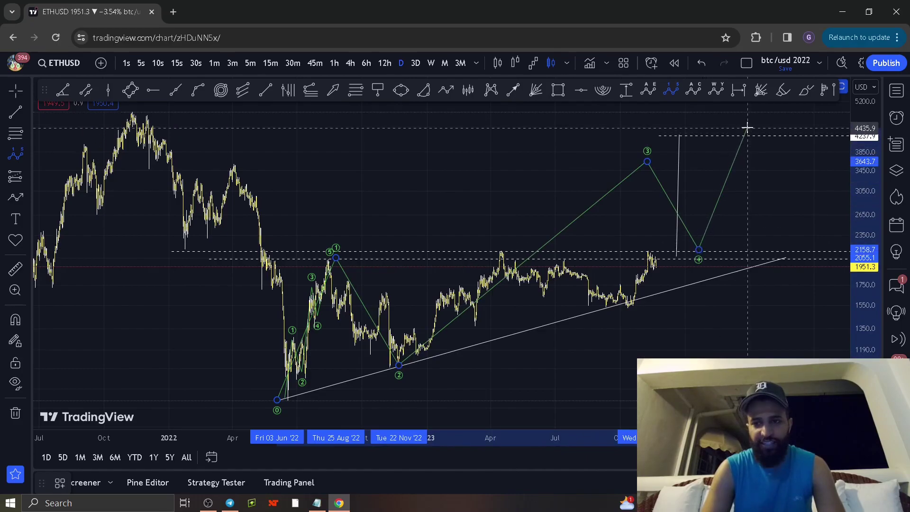
click(747, 128)
key(alt+f)
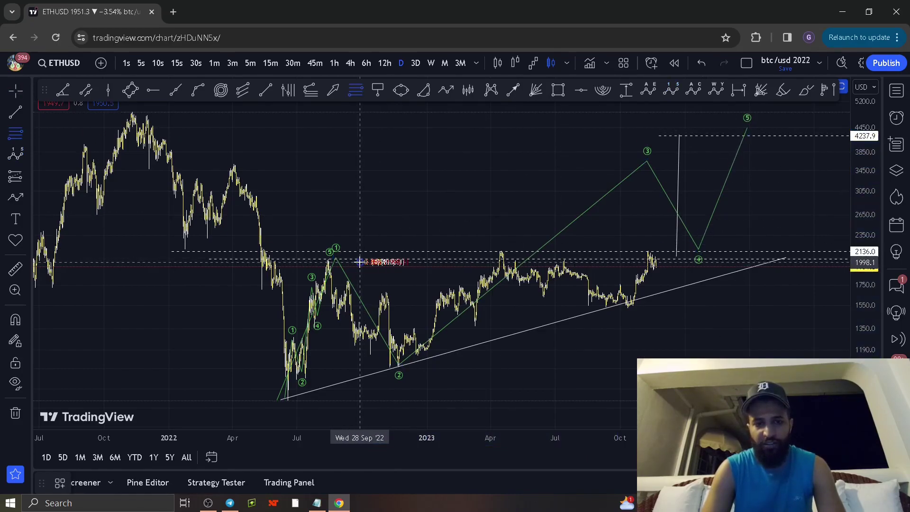
Step: Draw a Fib retracement down from the 2136 level and lower wave 3 to about 3325
click(359, 261)
click(636, 393)
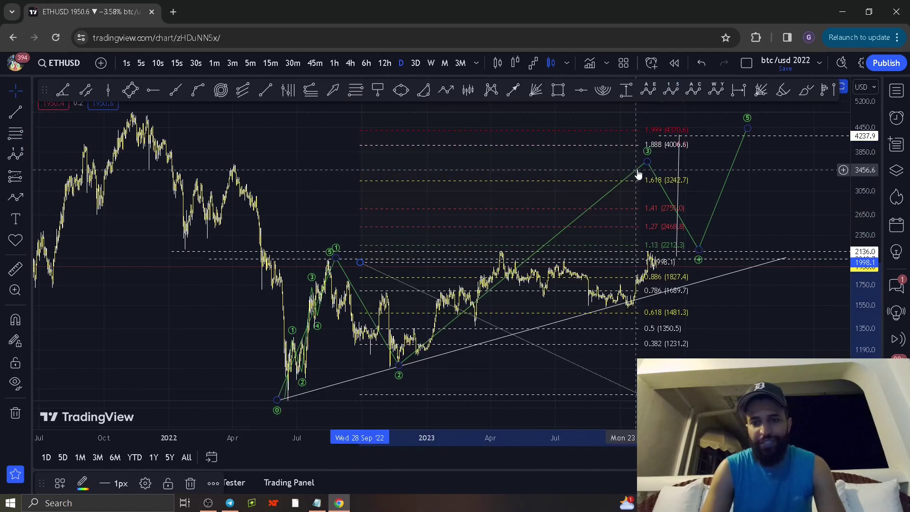
drag(648, 163, 626, 177)
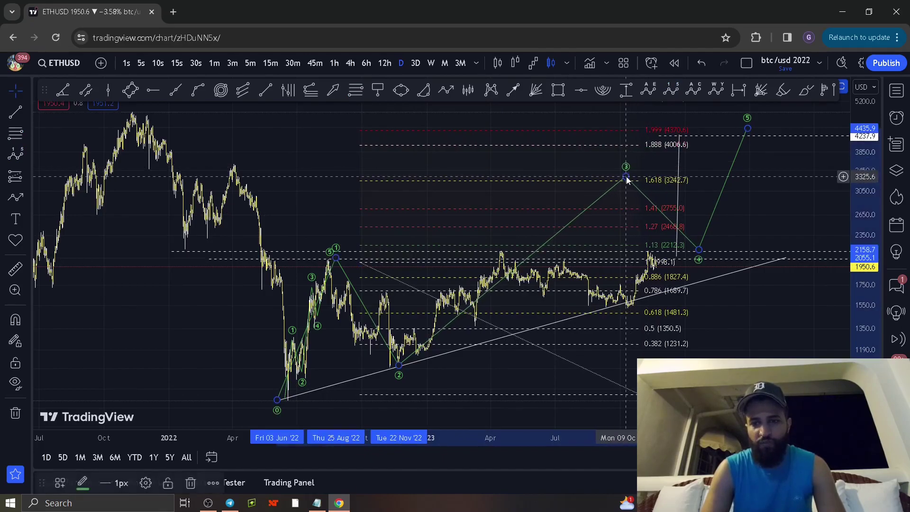
Step: Move wave 4 earlier and lower, into the current price area
key(e)
key(Escape)
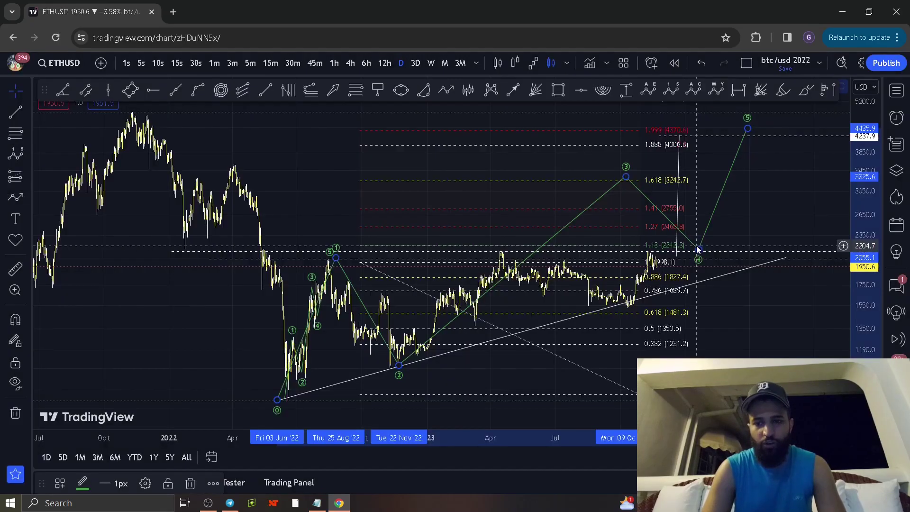
mouse_move(696, 249)
mouse_down()
mouse_move(639, 203)
mouse_move(644, 231)
mouse_move(667, 261)
mouse_up()
click(654, 249)
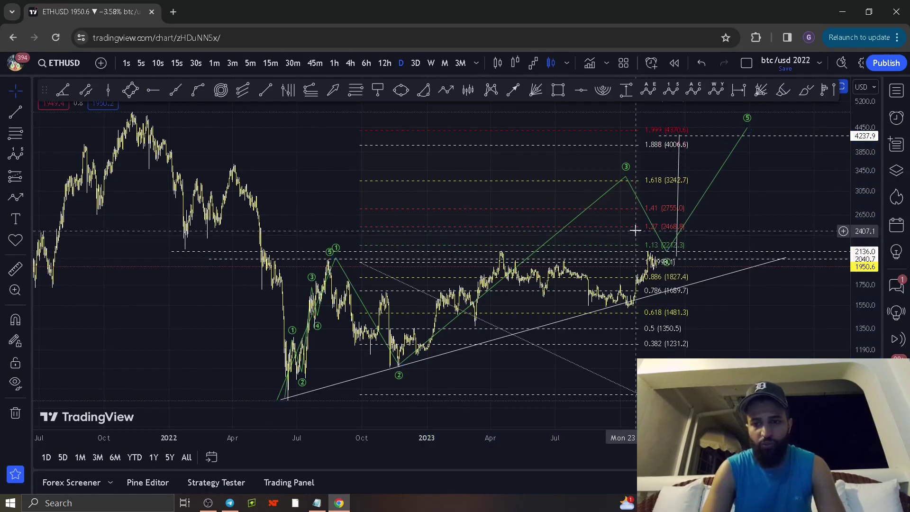
Step: Bring wave 5 down to the 4252 projection top and raise wave 4 to about 2380, leaving wave 3 unchanged
click(747, 127)
mouse_move(747, 127)
mouse_down()
mouse_move(679, 172)
mouse_move(696, 136)
mouse_up()
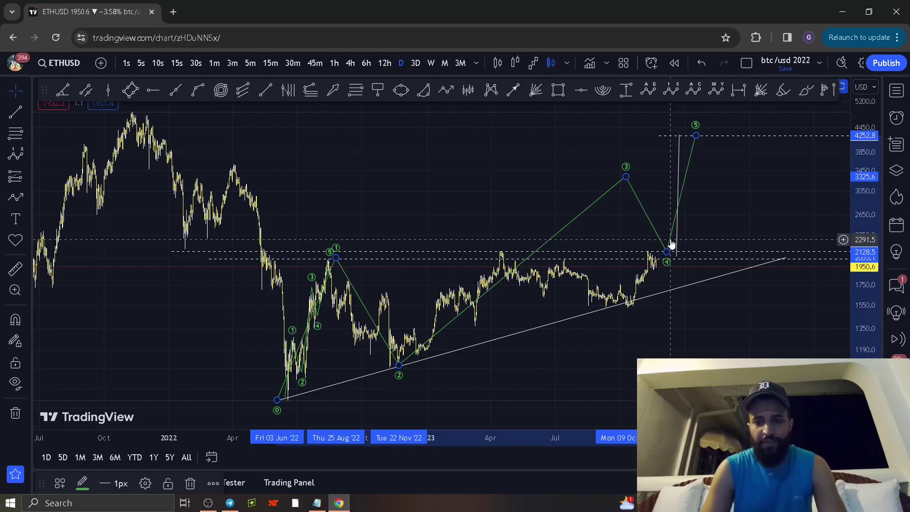
mouse_move(667, 251)
mouse_down()
mouse_move(635, 209)
mouse_move(657, 237)
mouse_move(645, 215)
mouse_move(660, 180)
mouse_move(665, 234)
mouse_move(655, 213)
mouse_move(670, 252)
mouse_move(661, 233)
mouse_up()
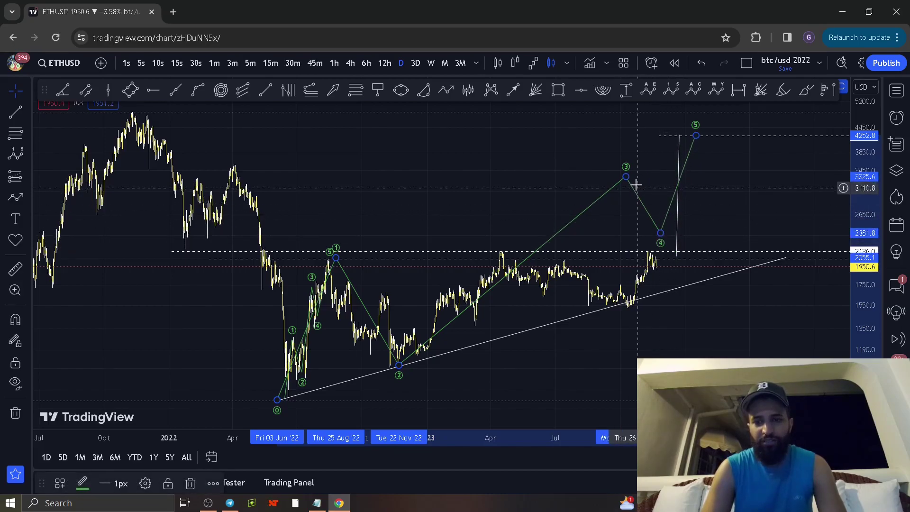
mouse_move(626, 178)
mouse_down()
mouse_move(643, 169)
mouse_move(625, 179)
mouse_up()
key(ctrl+z)
key(alt+f)
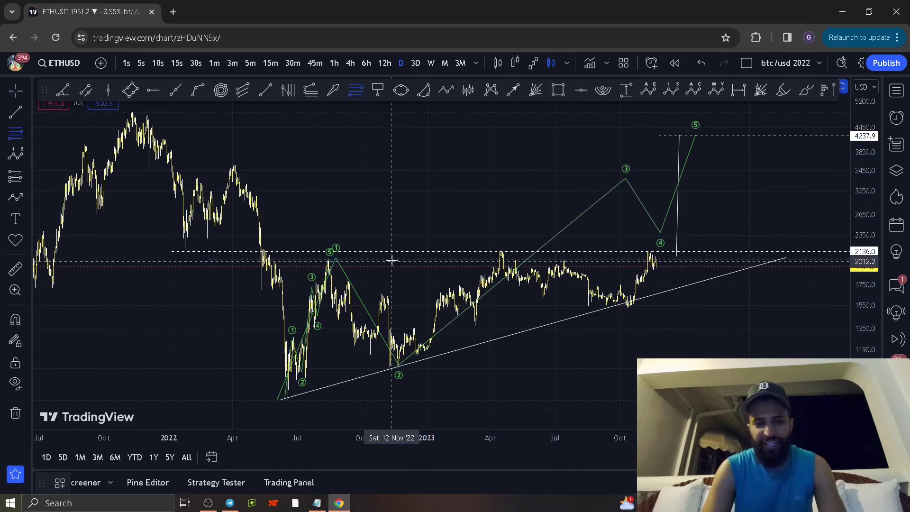
click(390, 263)
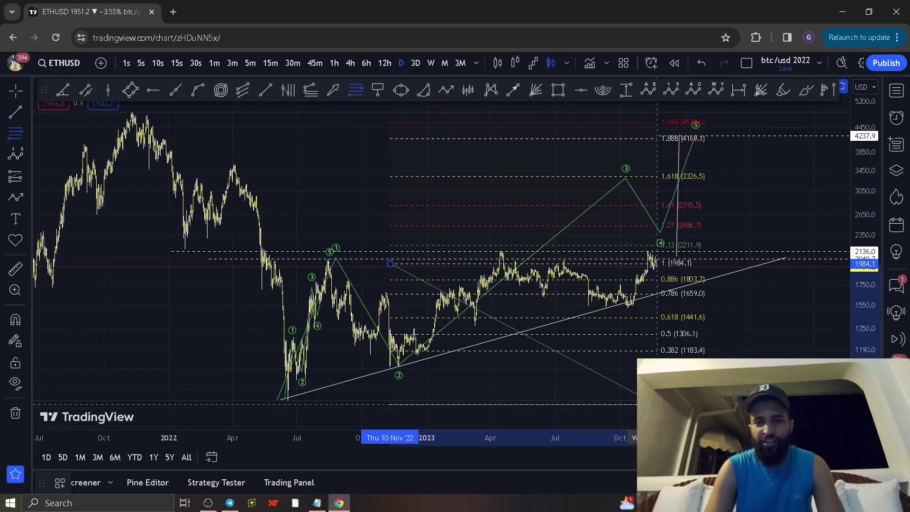
key(Escape)
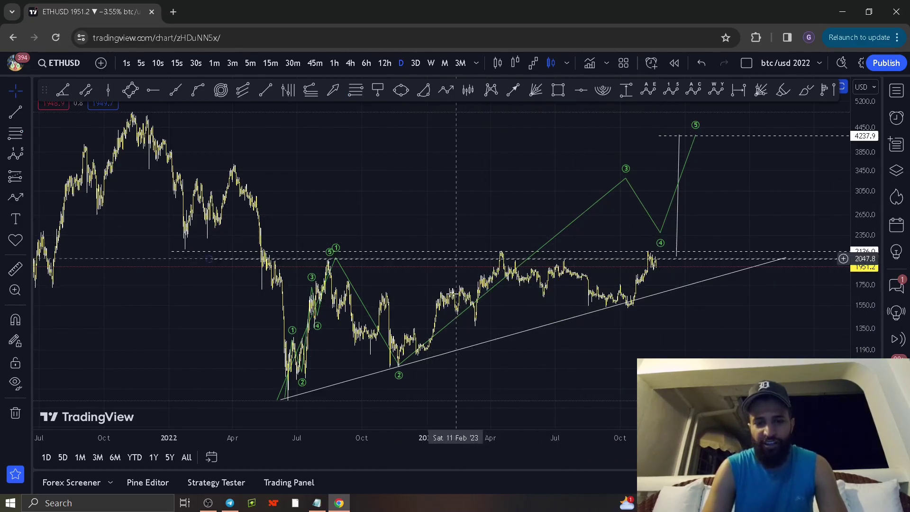
scroll(516, 254, down, 2)
scroll(517, 255, up, 2)
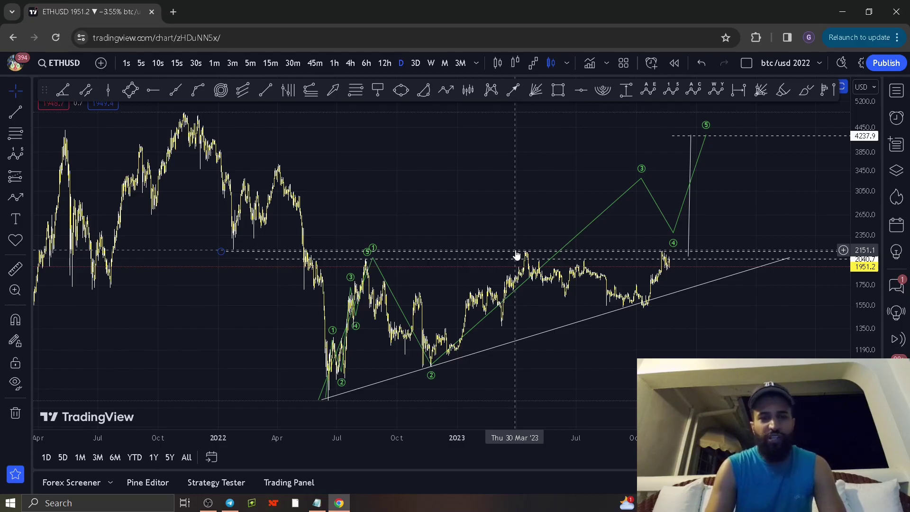
Step: Lower the green impulse's wave 5 to about 4135 and pick the Elliott ABC correction tool
click(709, 137)
drag(709, 137, 707, 142)
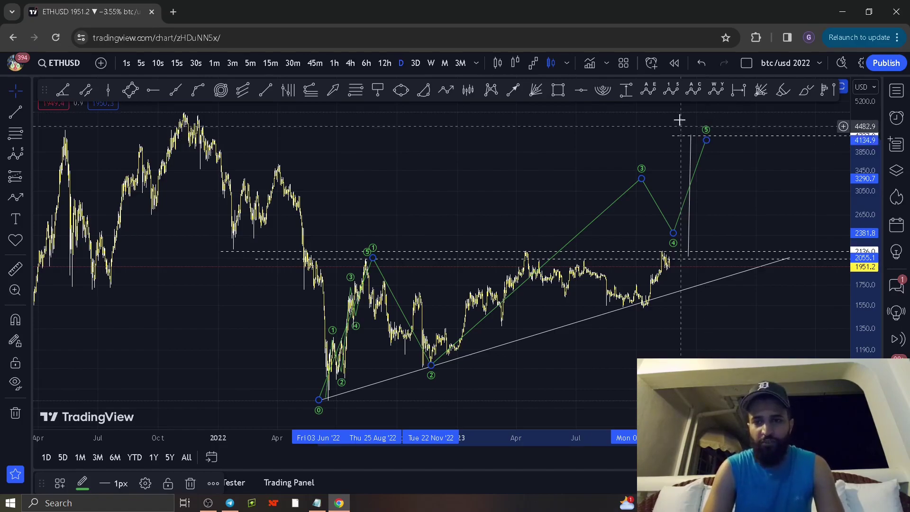
click(672, 85)
click(693, 90)
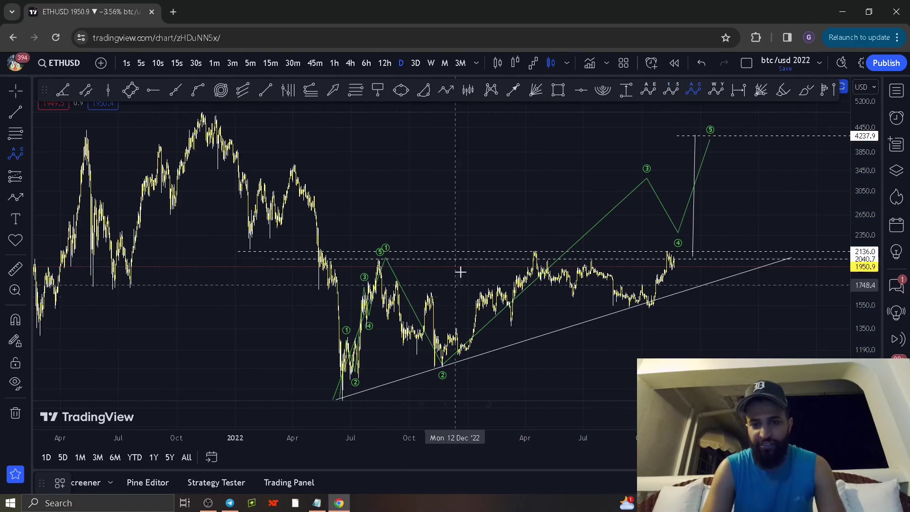
Step: Draw a yellow correction: late-2021 peak, June 2022 low, 2023 high, then (C) near 495
click(218, 122)
click(334, 397)
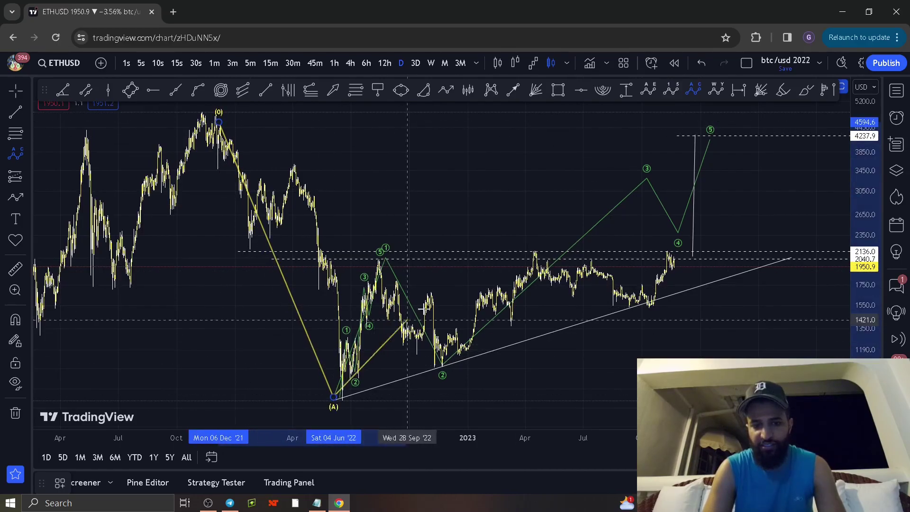
click(633, 246)
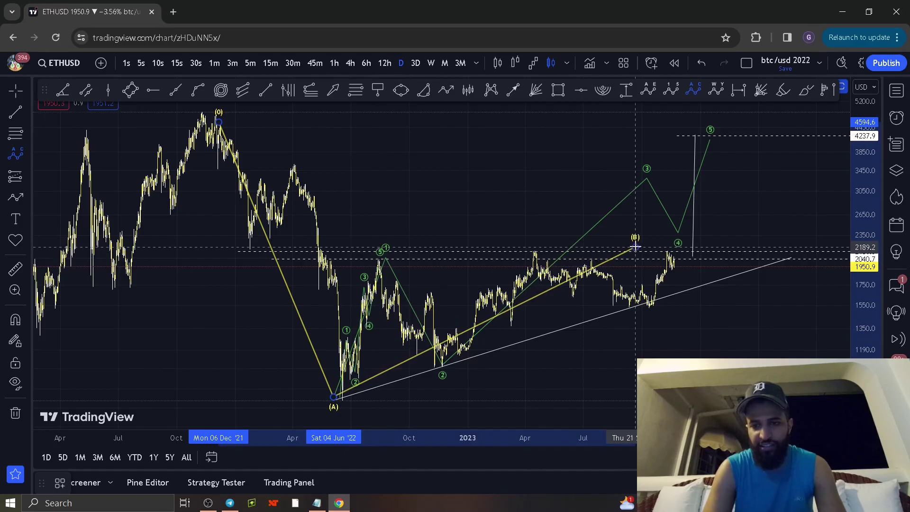
scroll(665, 294, down, 5)
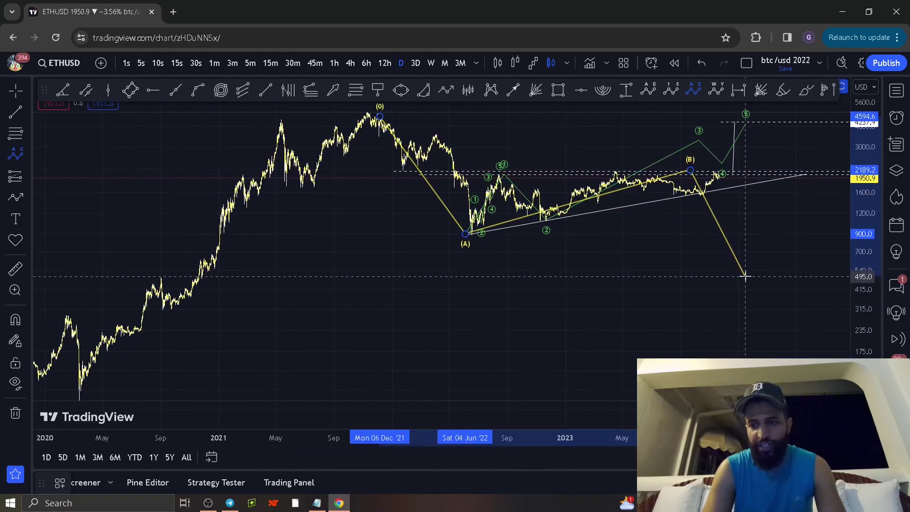
click(744, 277)
scroll(663, 203, up, 5)
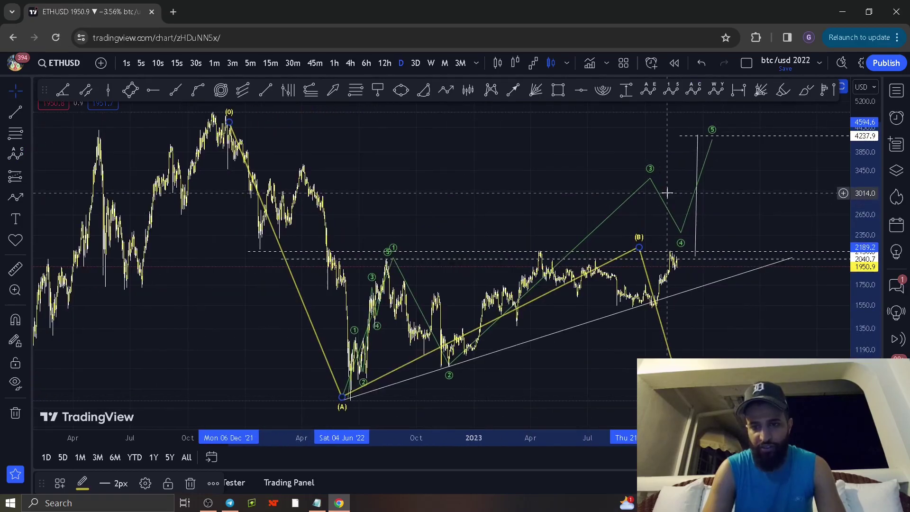
Step: Delete the large green 1–5 impulse projection
click(663, 203)
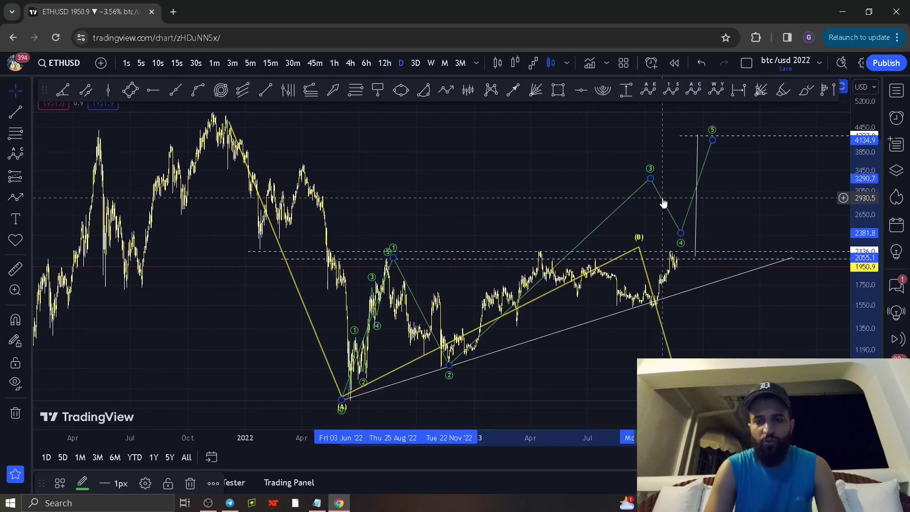
key(Delete)
click(670, 90)
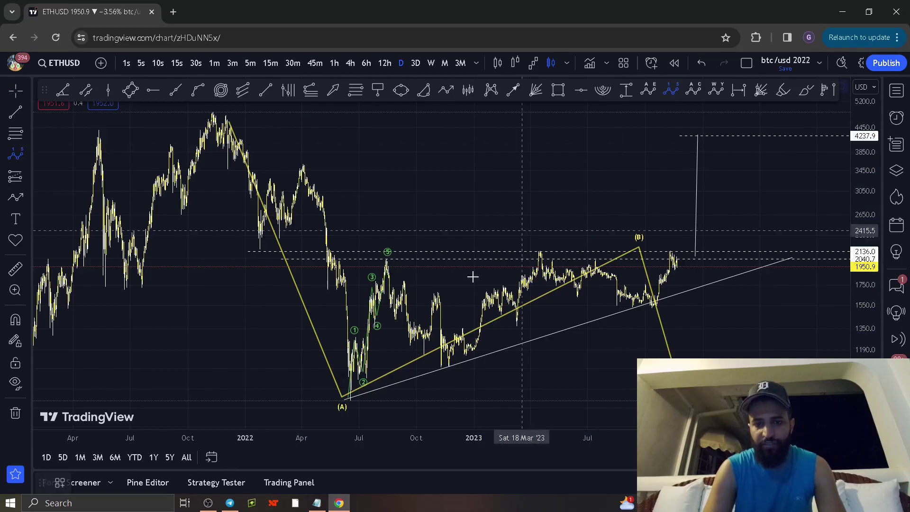
Step: Draw a green 1–5 impulse from the (A) low, wave 4 at the October 2023 low, wave 5 near 2084
click(343, 398)
click(399, 263)
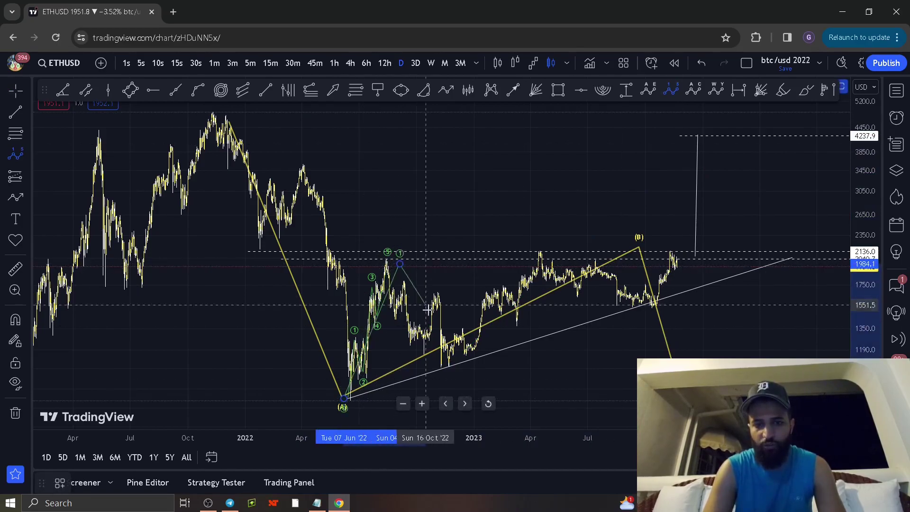
click(453, 358)
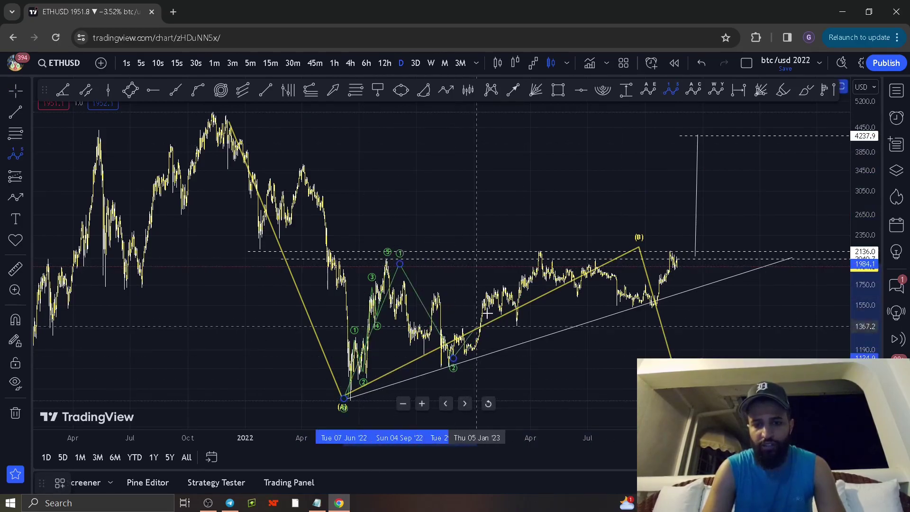
click(555, 256)
click(631, 309)
click(674, 256)
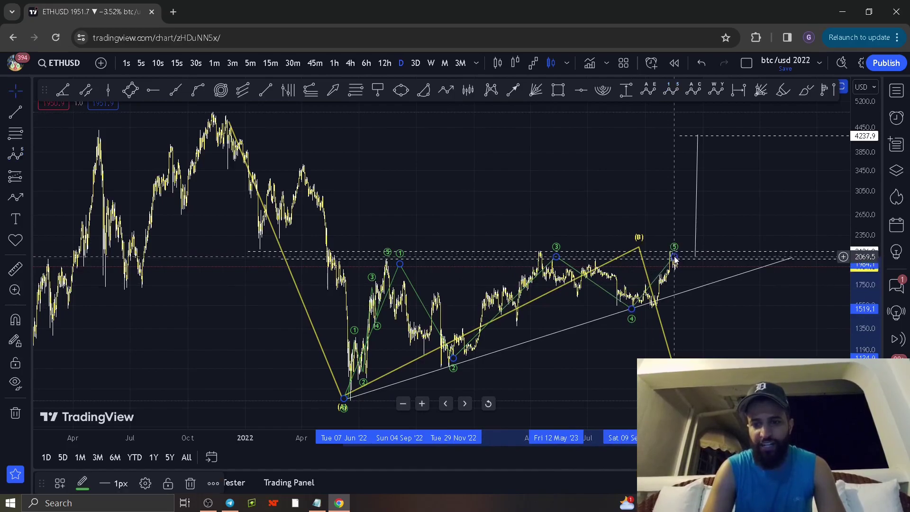
drag(675, 258, 677, 257)
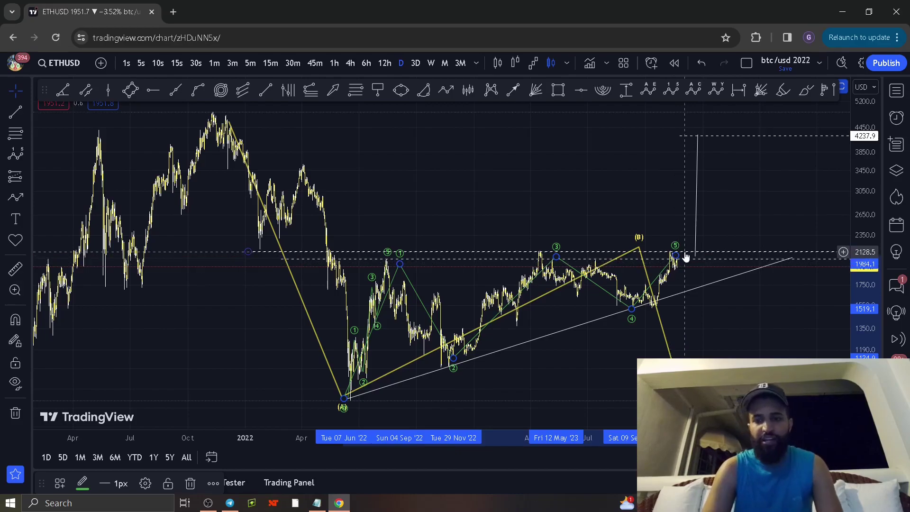
scroll(698, 142, down, 3)
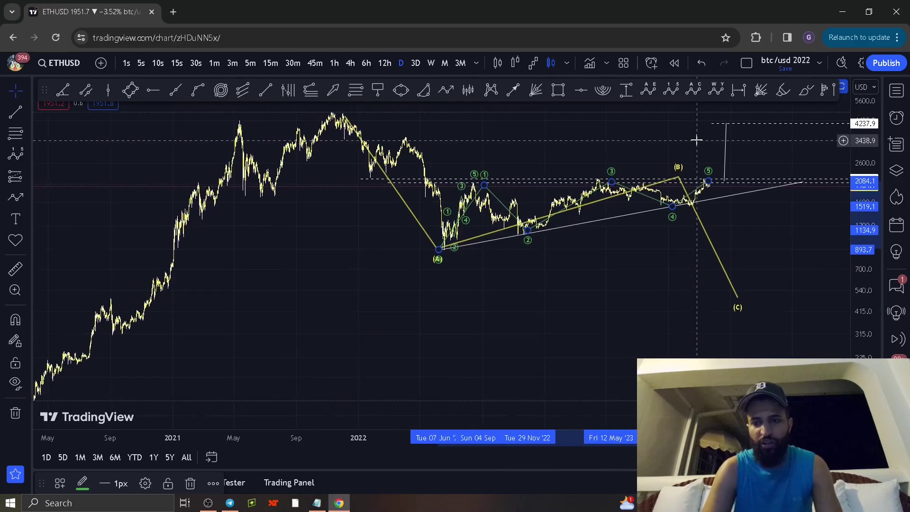
Step: Pull the correction's (C) point up to about 804, at the 808.9 level
drag(727, 148, 719, 221)
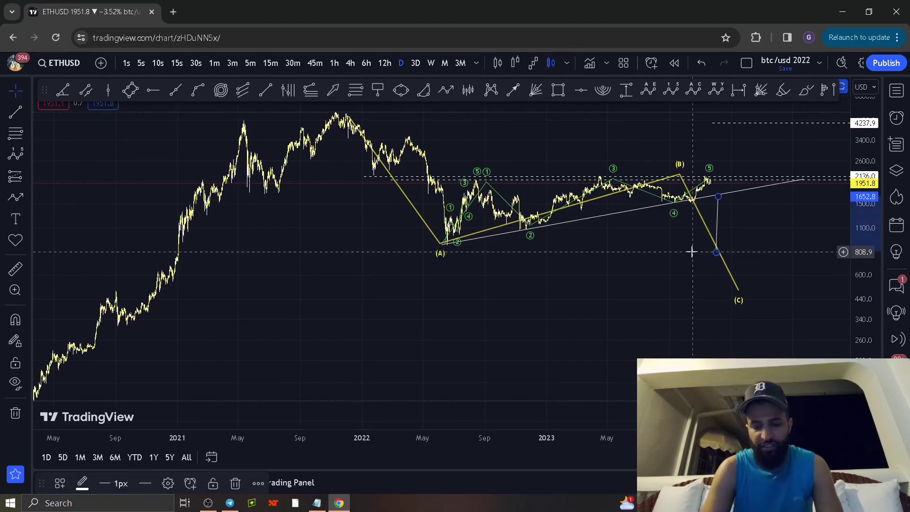
scroll(710, 284, up, 1)
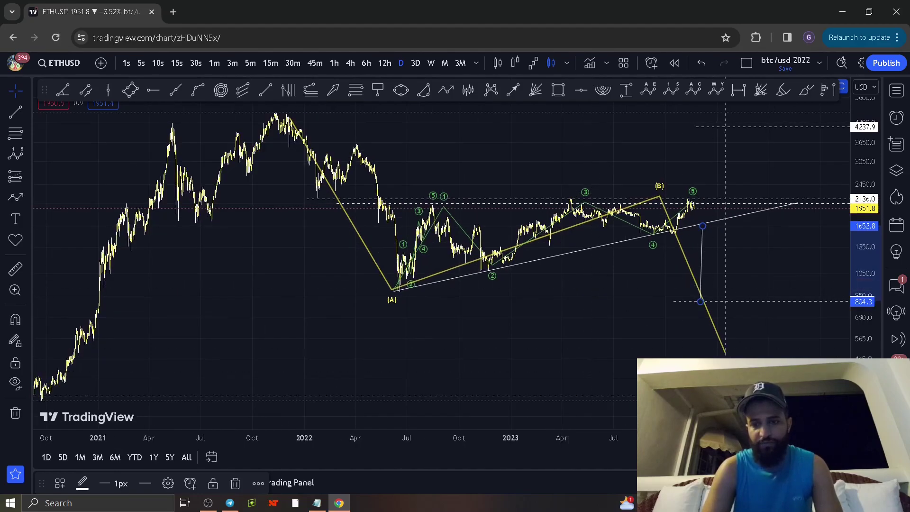
mouse_move(724, 354)
mouse_down()
mouse_move(704, 304)
mouse_move(725, 300)
mouse_move(696, 316)
mouse_move(686, 273)
mouse_move(700, 303)
mouse_up()
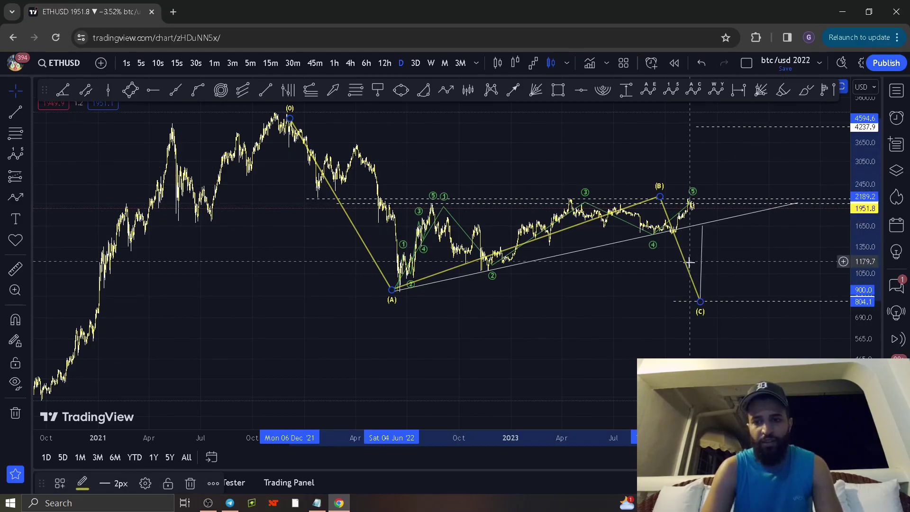
mouse_move(700, 303)
mouse_down()
mouse_move(673, 227)
mouse_move(697, 298)
mouse_up()
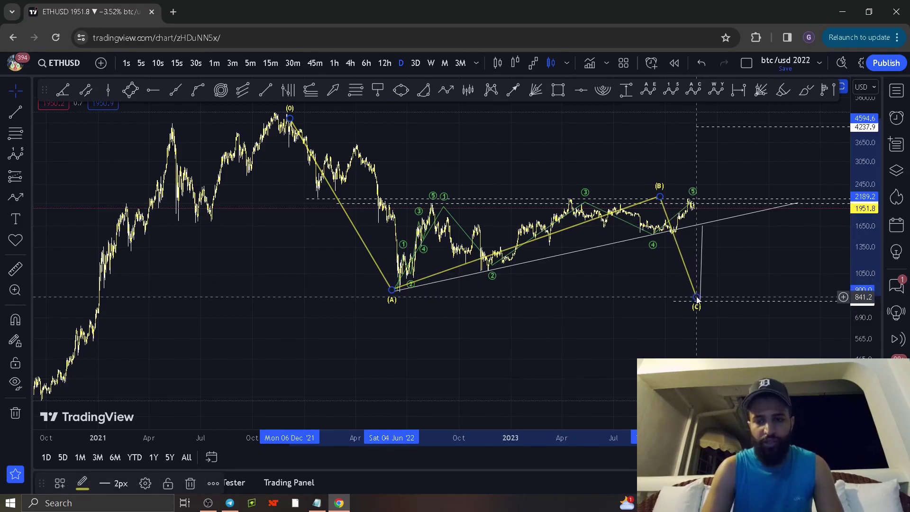
drag(696, 299, 696, 301)
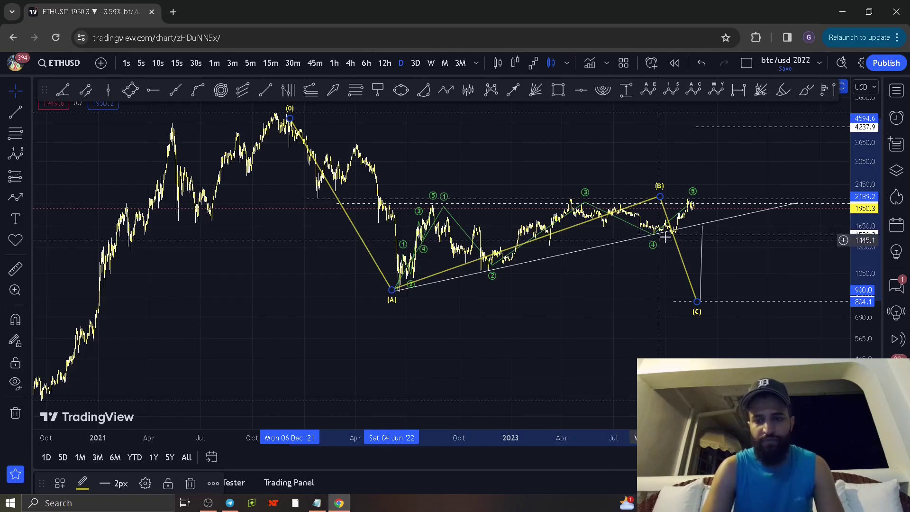
click(711, 302)
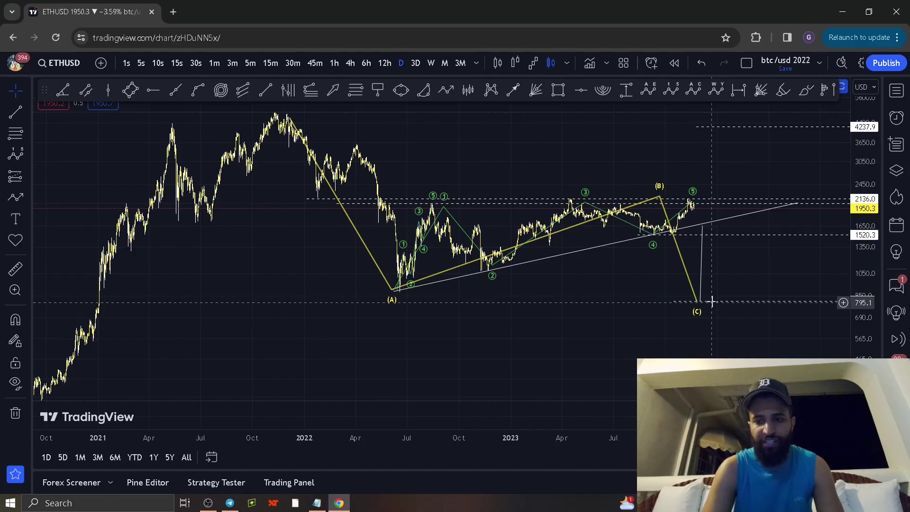
Step: Move the vertical measuring line back up so it sits above wave 5
click(710, 302)
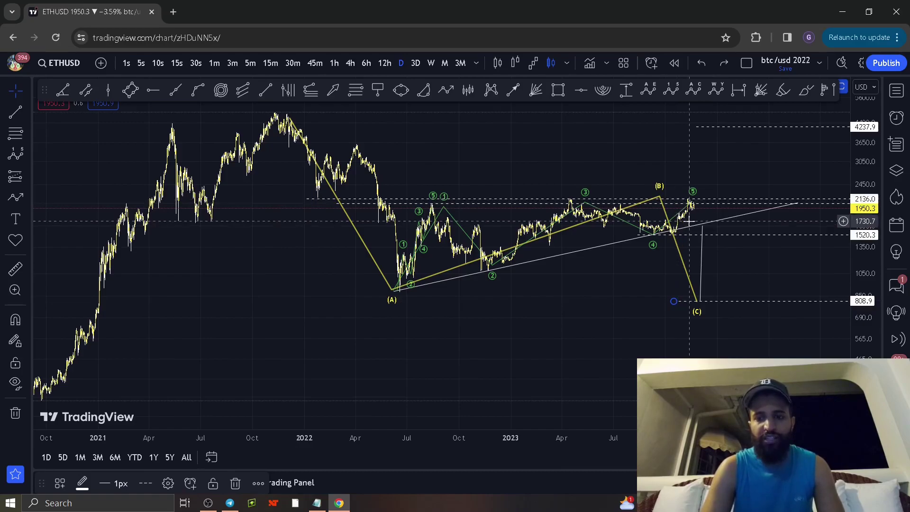
click(702, 243)
drag(702, 242, 704, 142)
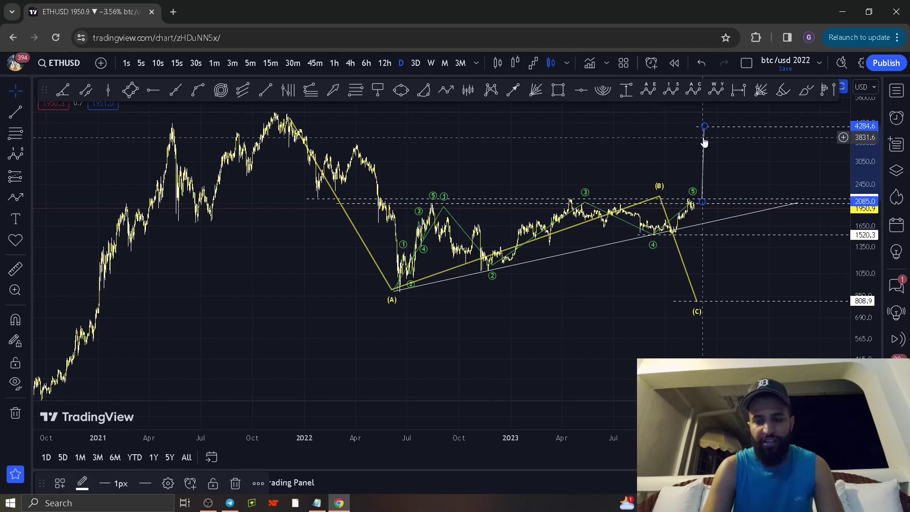
click(702, 137)
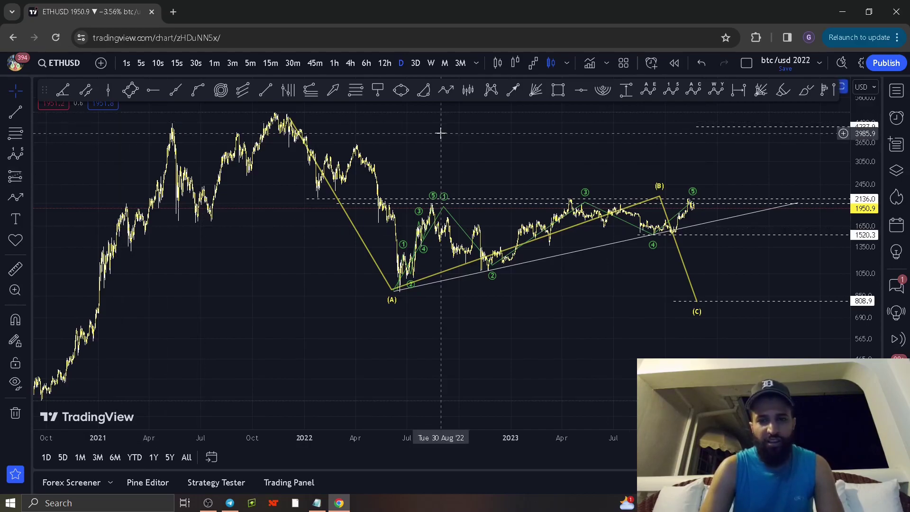
click(805, 90)
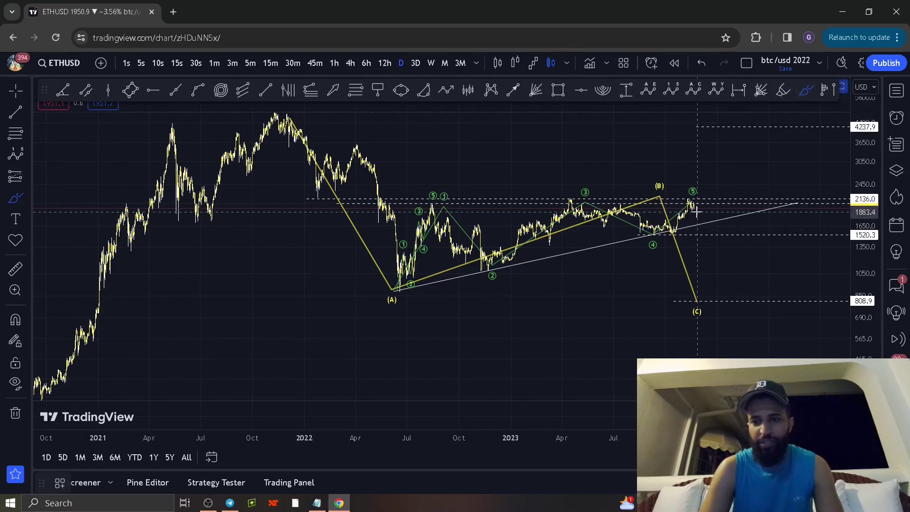
mouse_move(686, 211)
mouse_down()
mouse_move(723, 204)
mouse_move(699, 222)
mouse_move(712, 205)
mouse_up()
key(ctrl+z)
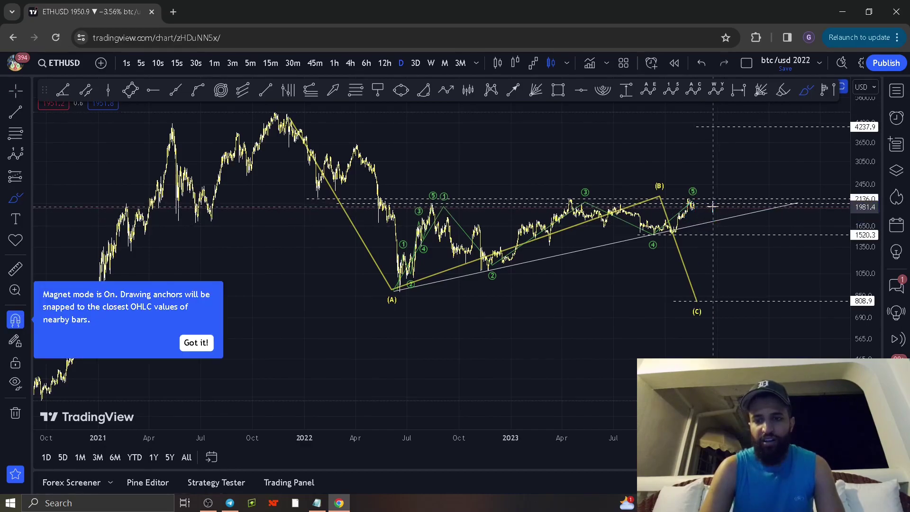
key(ctrl+y)
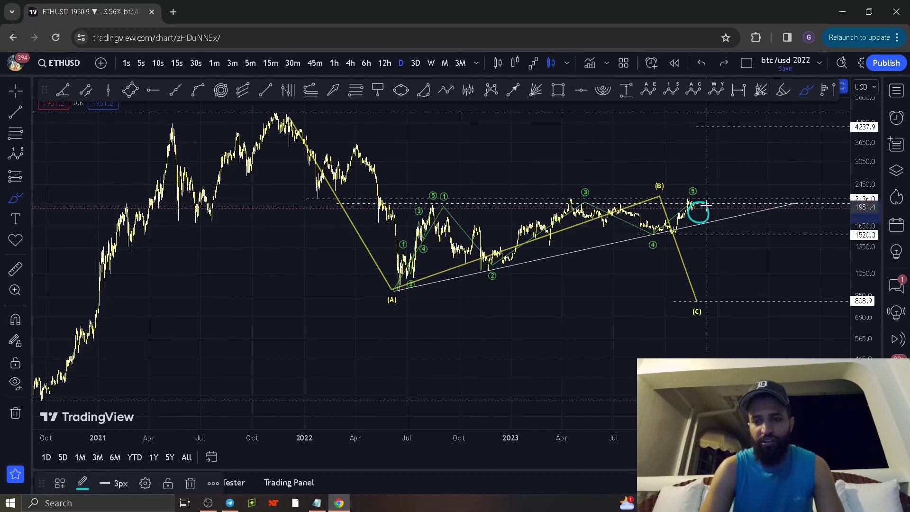
key(ctrl+z)
key(ctrl+z)
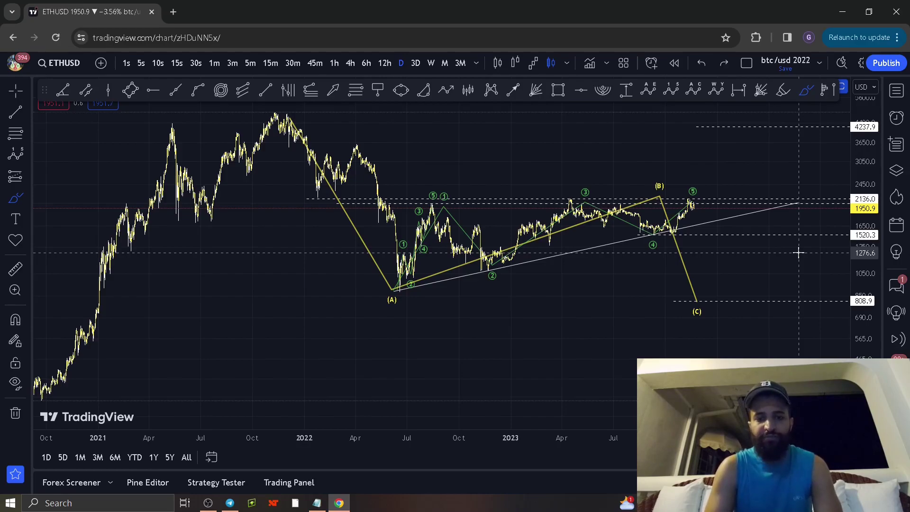
scroll(798, 253, down, 5)
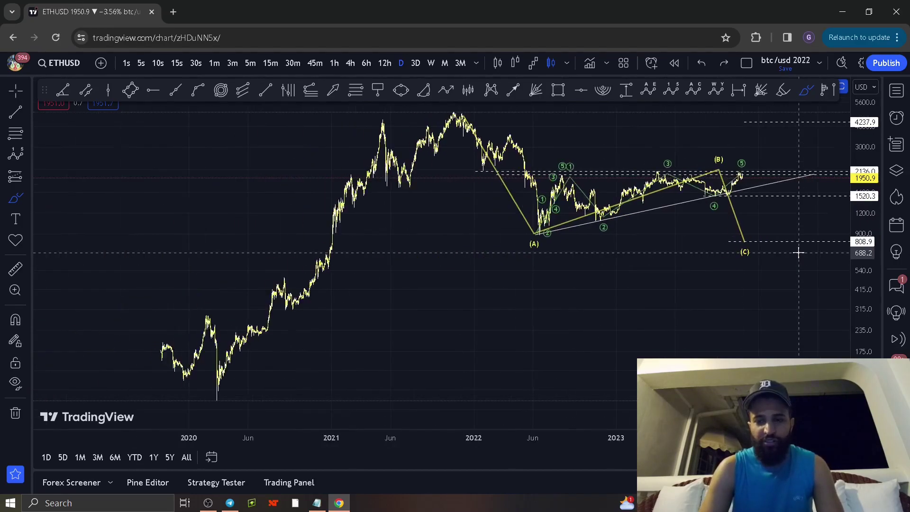
scroll(798, 253, up, 5)
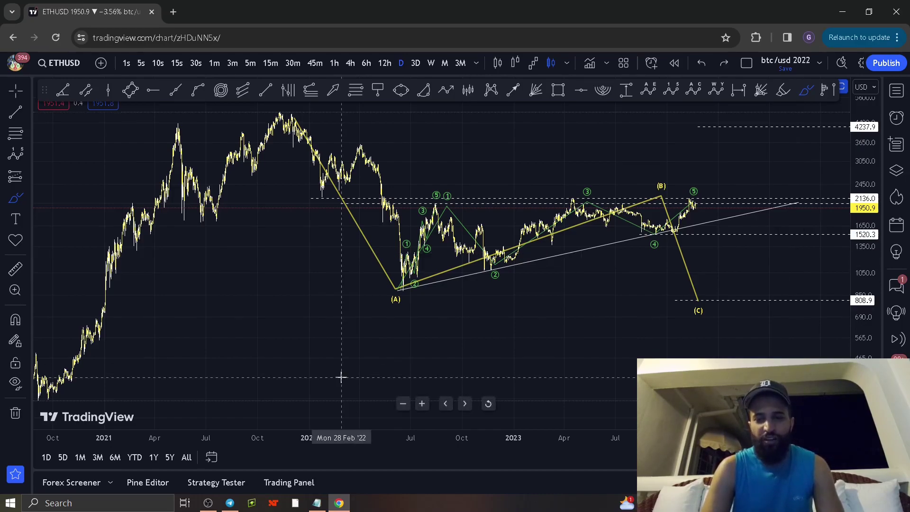
scroll(341, 377, down, 3)
scroll(341, 376, up, 2)
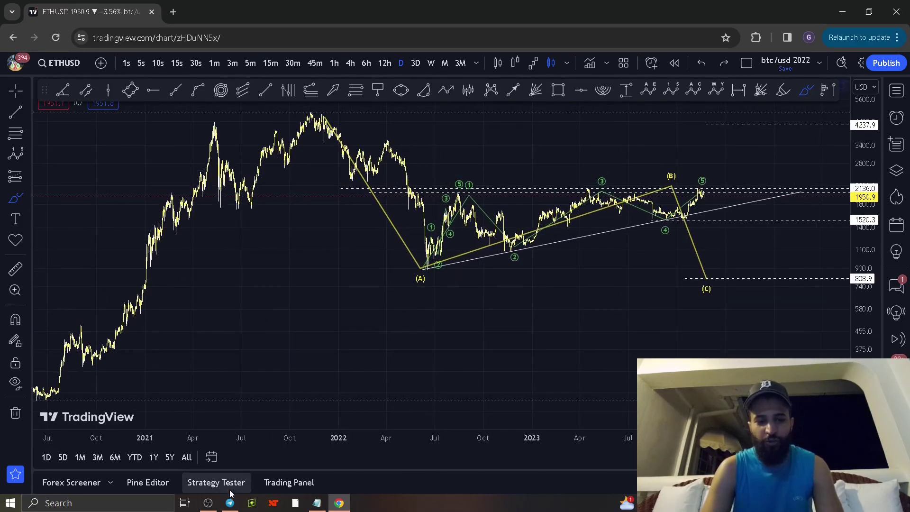